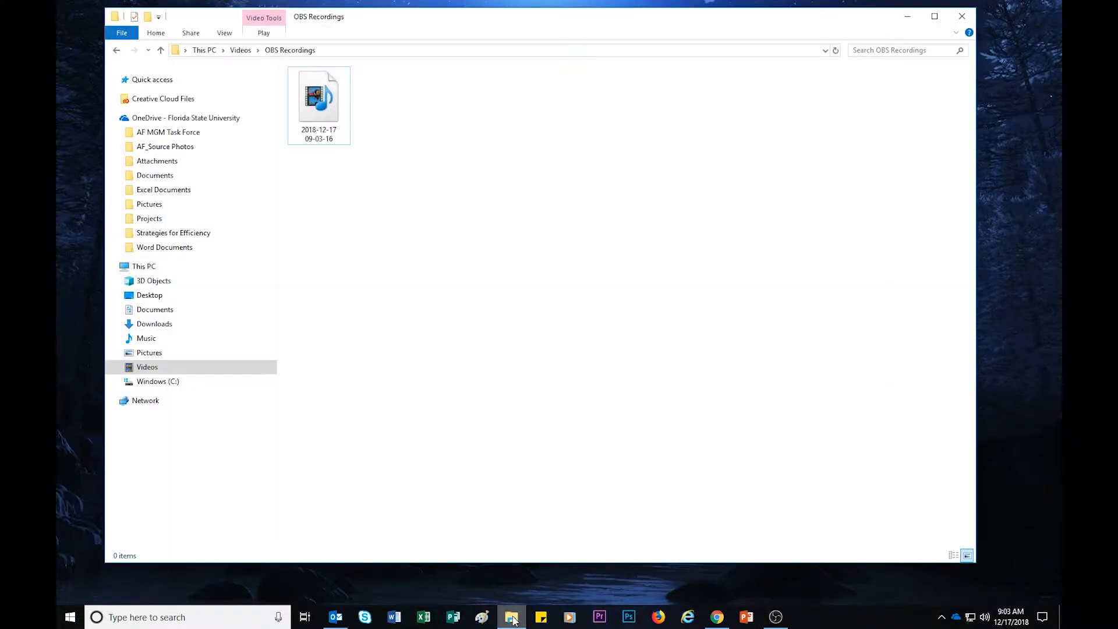
Browse the OneDrive folder AF MGM Task Force and the This PC folders Desktop, Documents, Downloads and Music, and minimise the window.
click(168, 134)
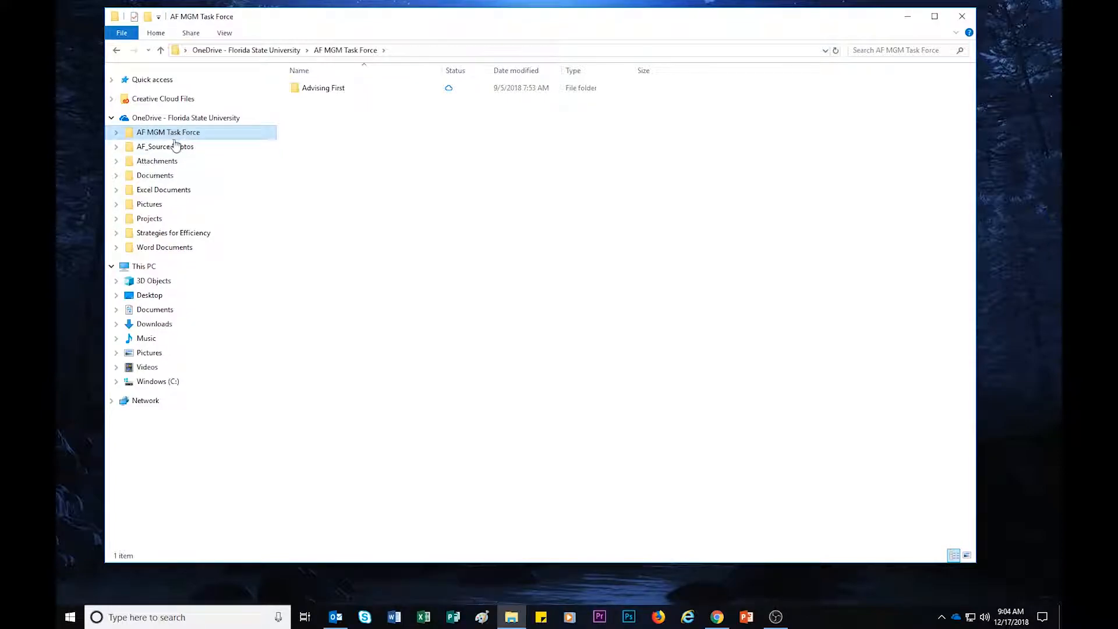
mouse_move(512, 623)
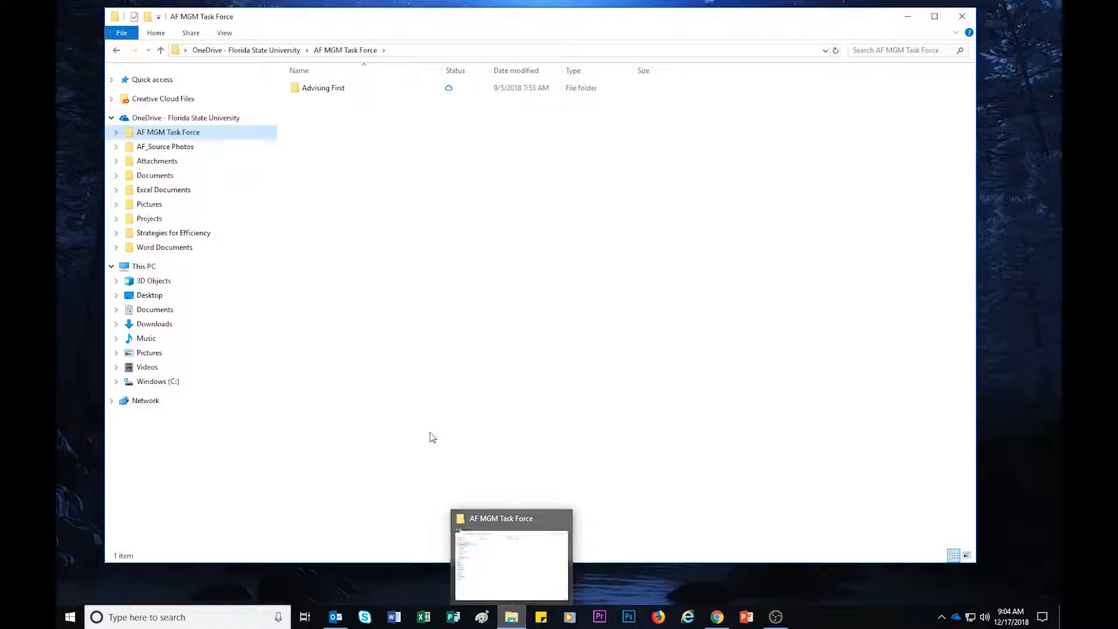
click(148, 269)
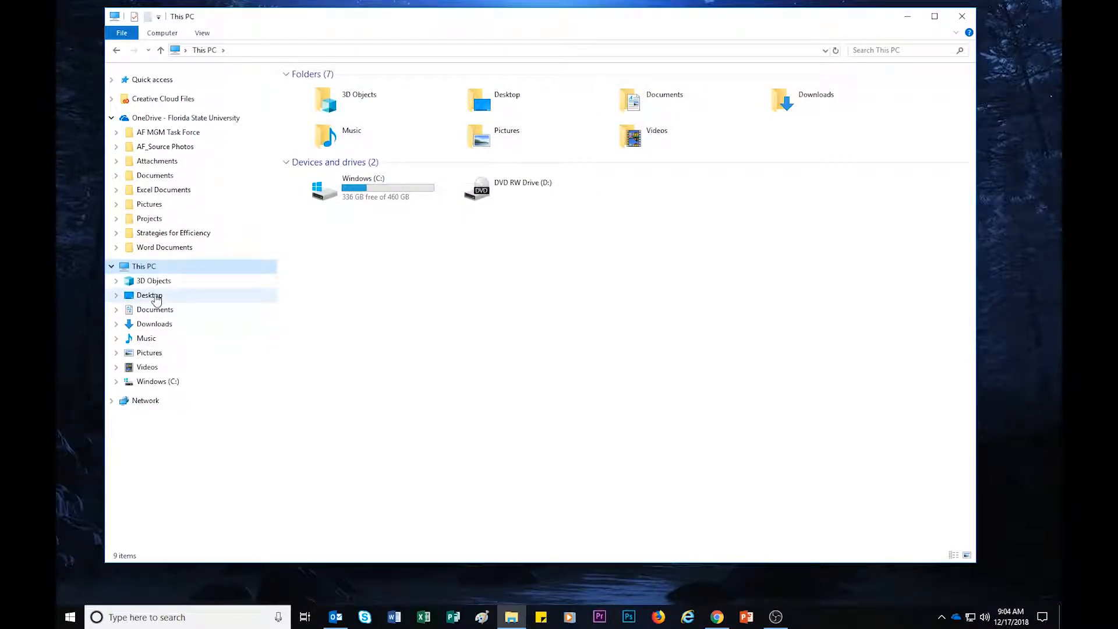
click(152, 298)
click(154, 311)
click(157, 326)
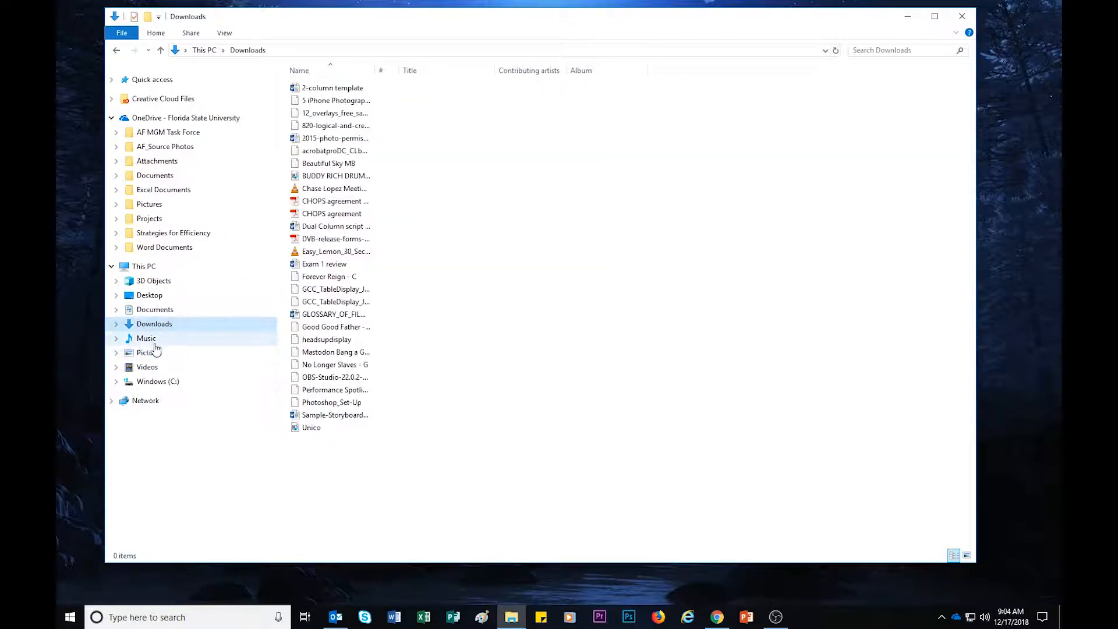
click(149, 340)
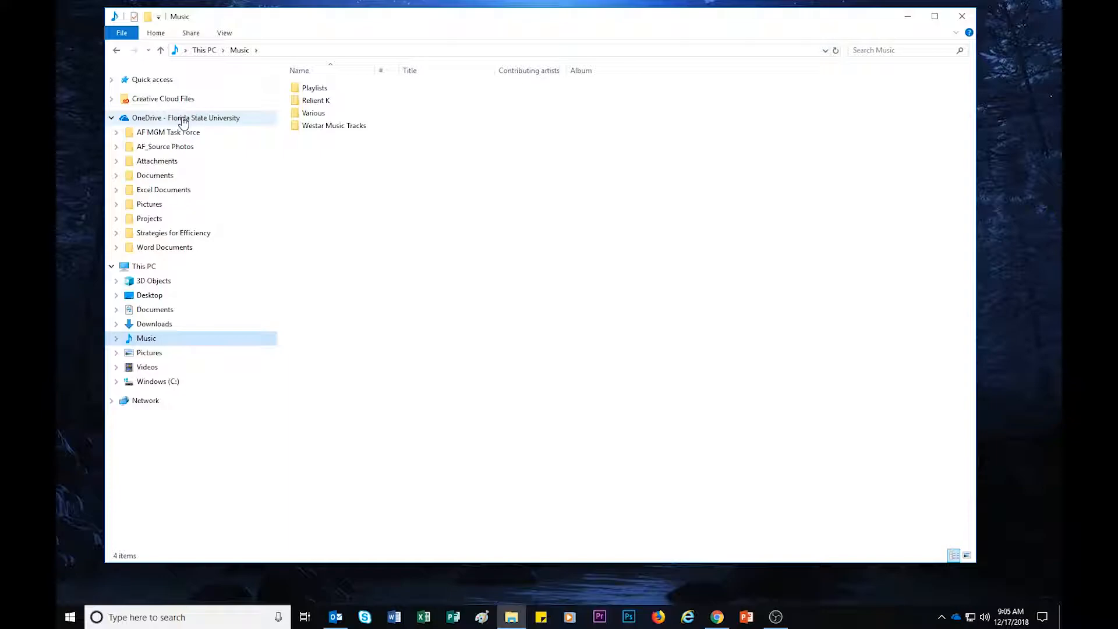
click(905, 16)
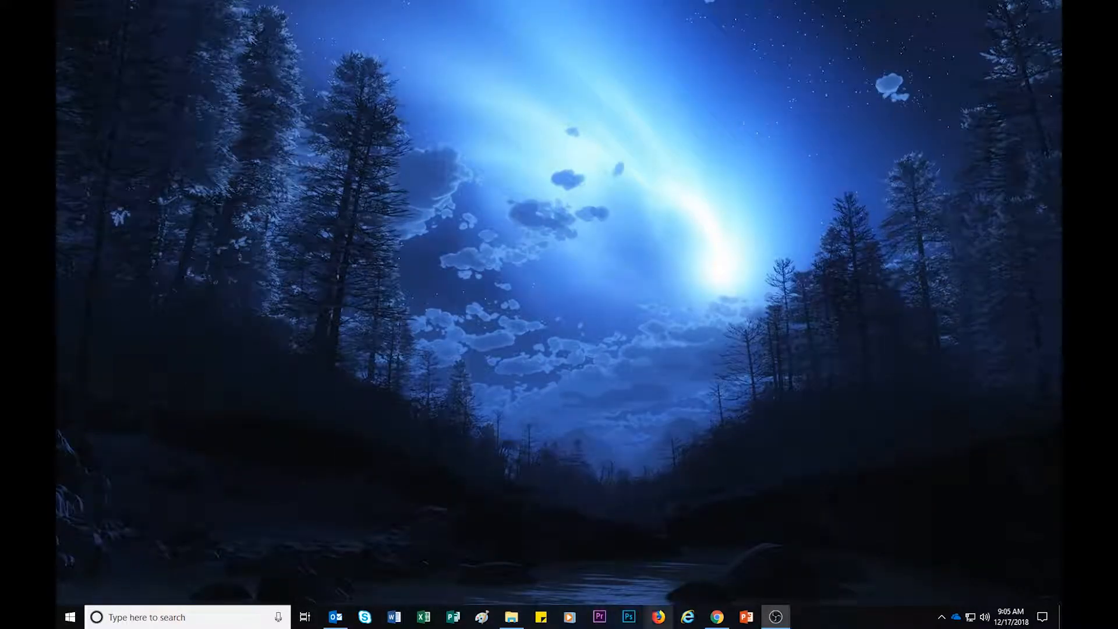
In Internet Explorer, search Google for "onedrive fsu" and open the FSU ITS OneDrive for Business result.
click(693, 622)
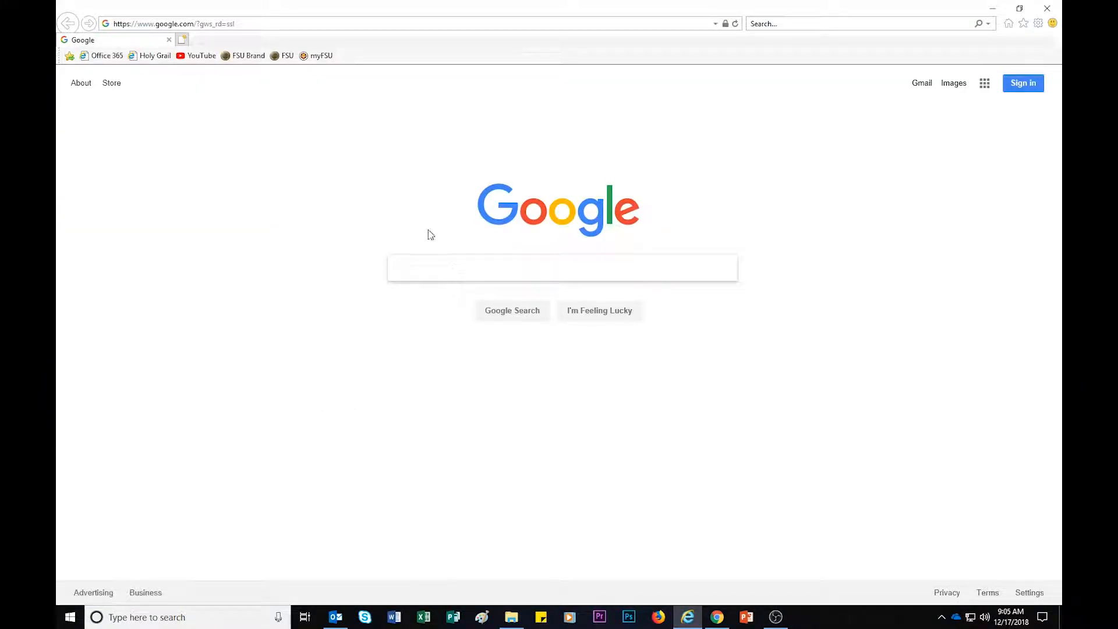
text(oned)
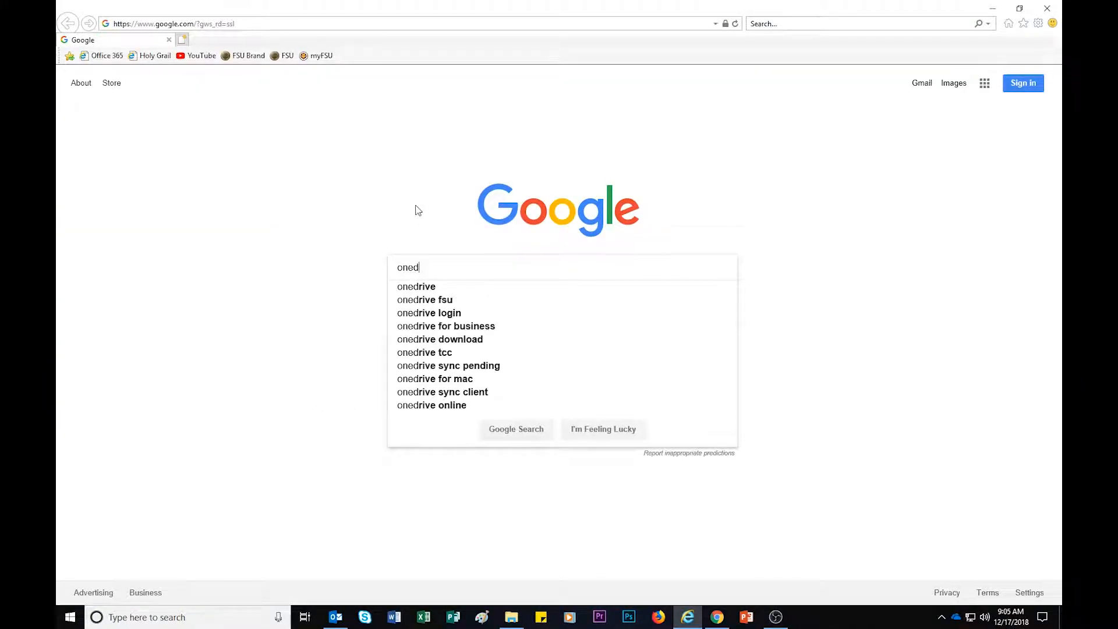
text(rive fsu)
key(Return)
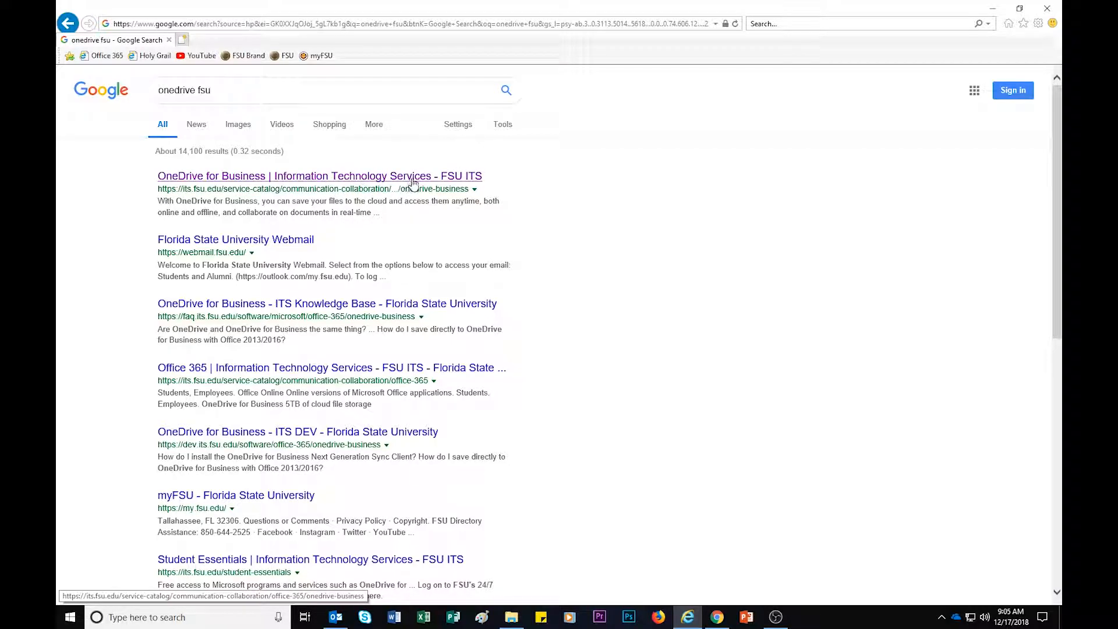
click(297, 178)
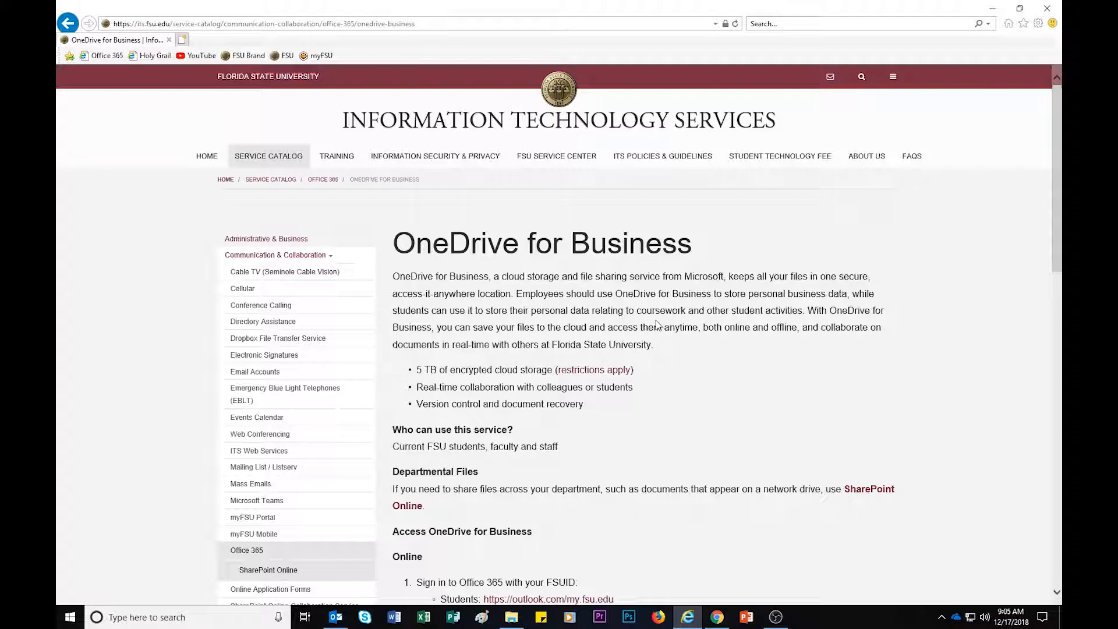
Open the Faculty/Staff Office 365 sign-in page from the online access instructions for OneDrive for Business.
scroll(680, 367, down, 1)
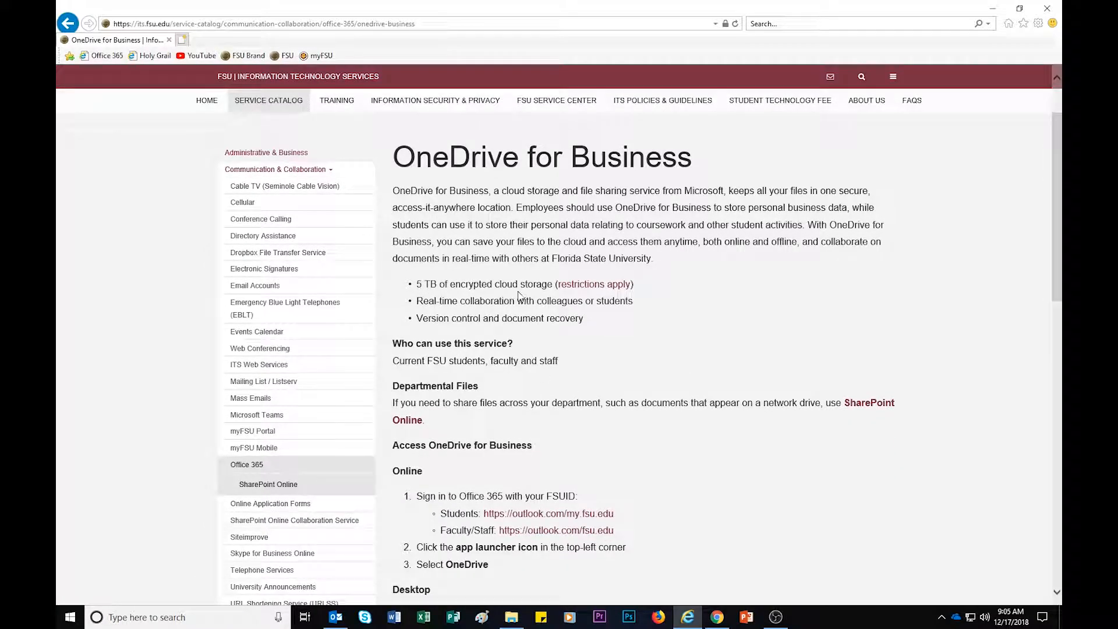
scroll(540, 286, down, 1)
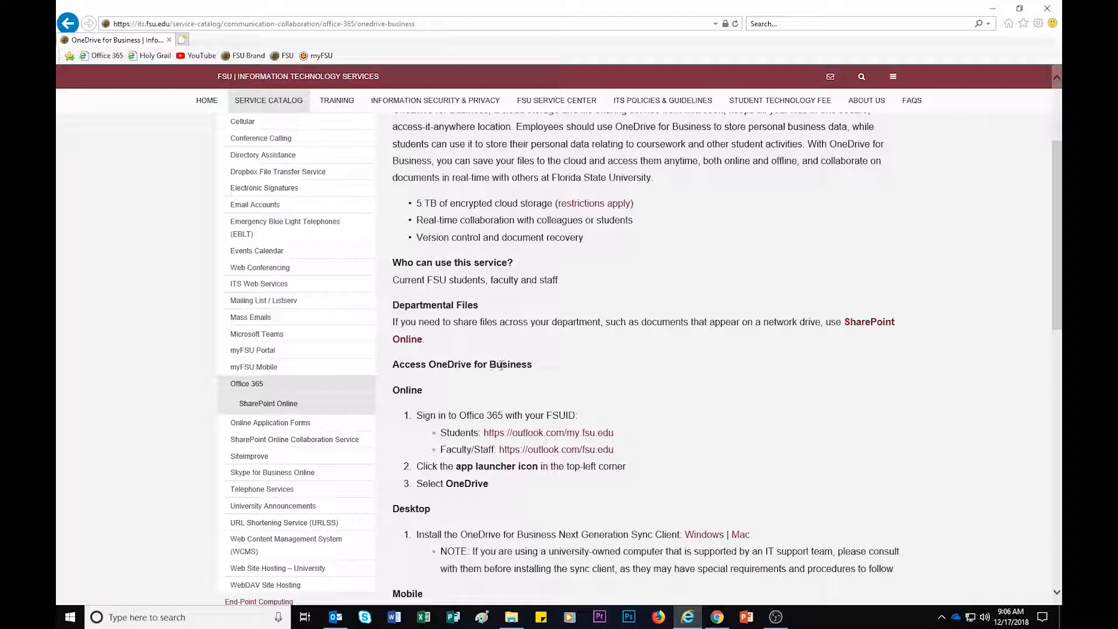
scroll(392, 430, down, 1)
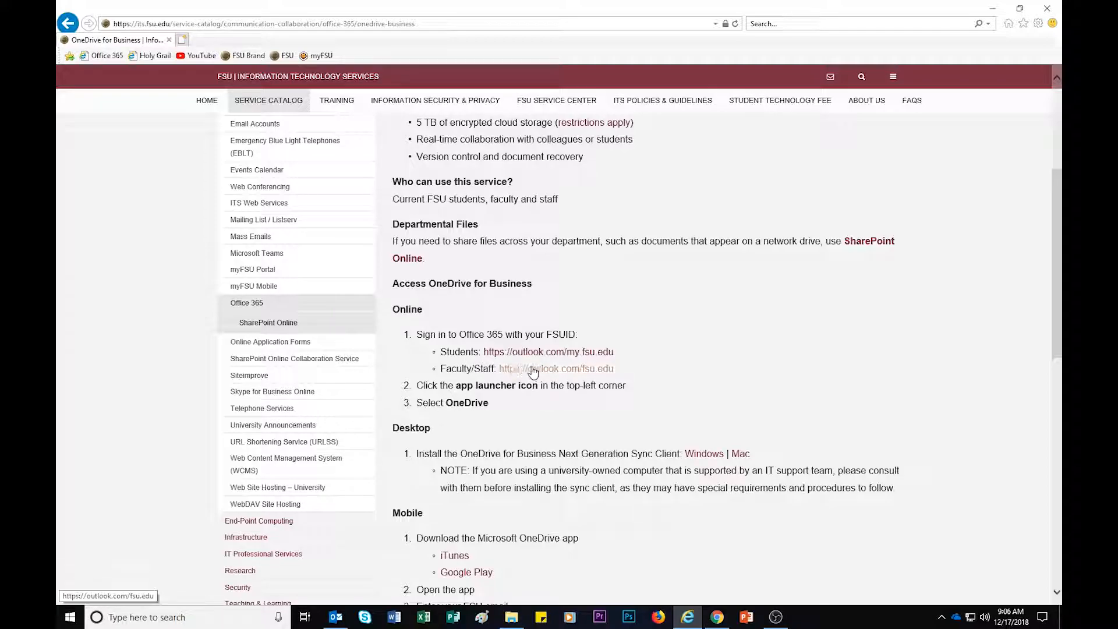
click(555, 373)
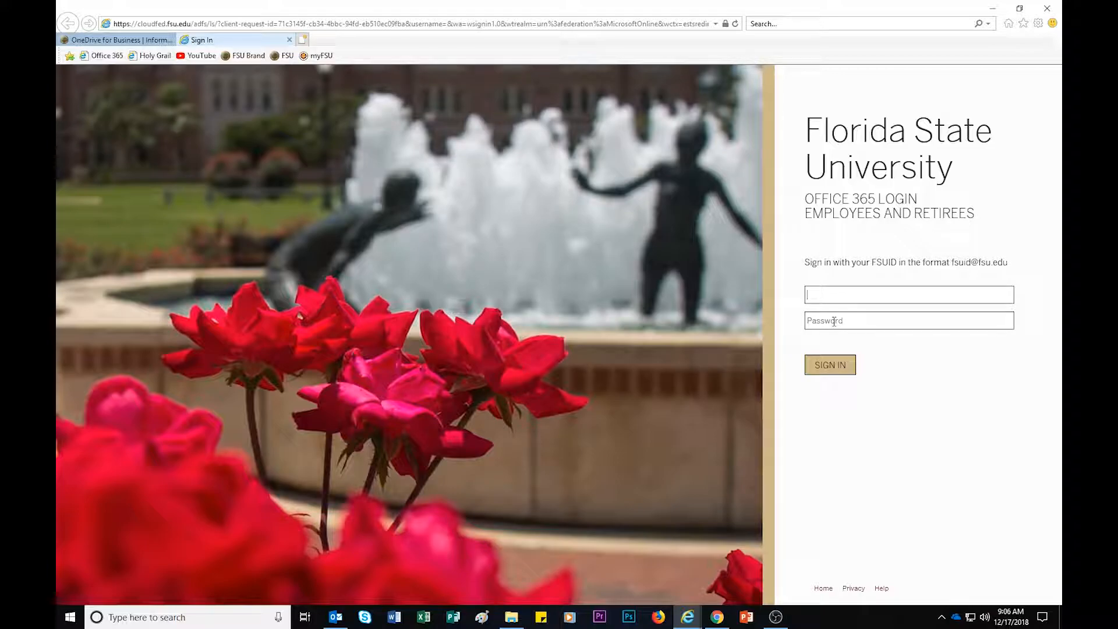
View the myFSU sign-in page in a new browser tab and return to the Office 365 sign-in page.
click(303, 39)
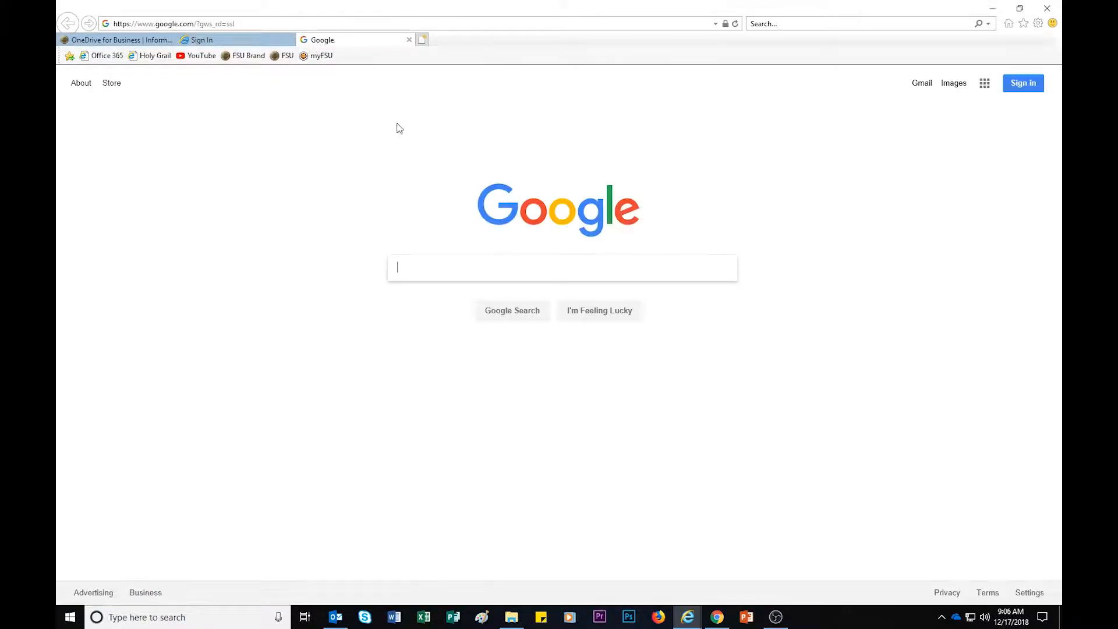
click(323, 57)
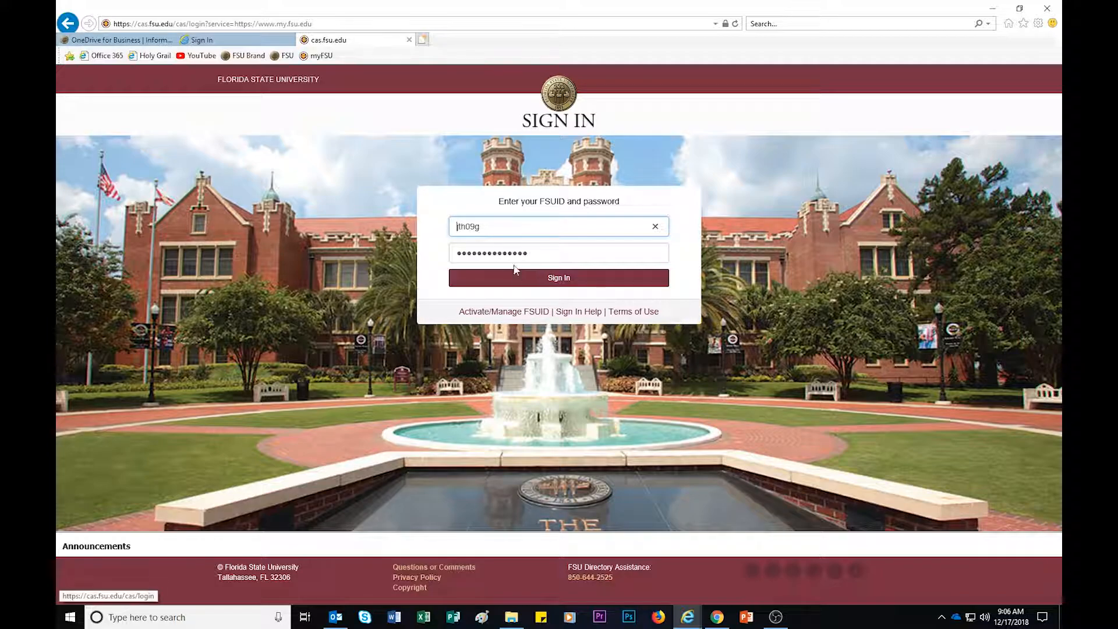
click(239, 39)
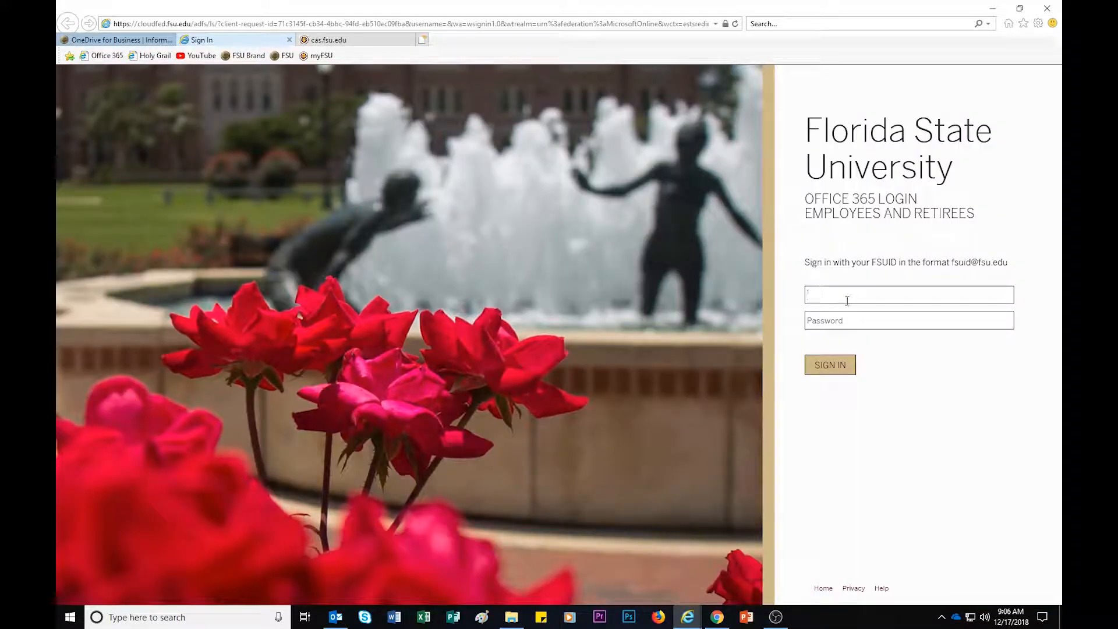
Fill in the employee's FSUID in e-mail format and compare it with the FSUID format on the myFSU sign-in page.
text(jth)
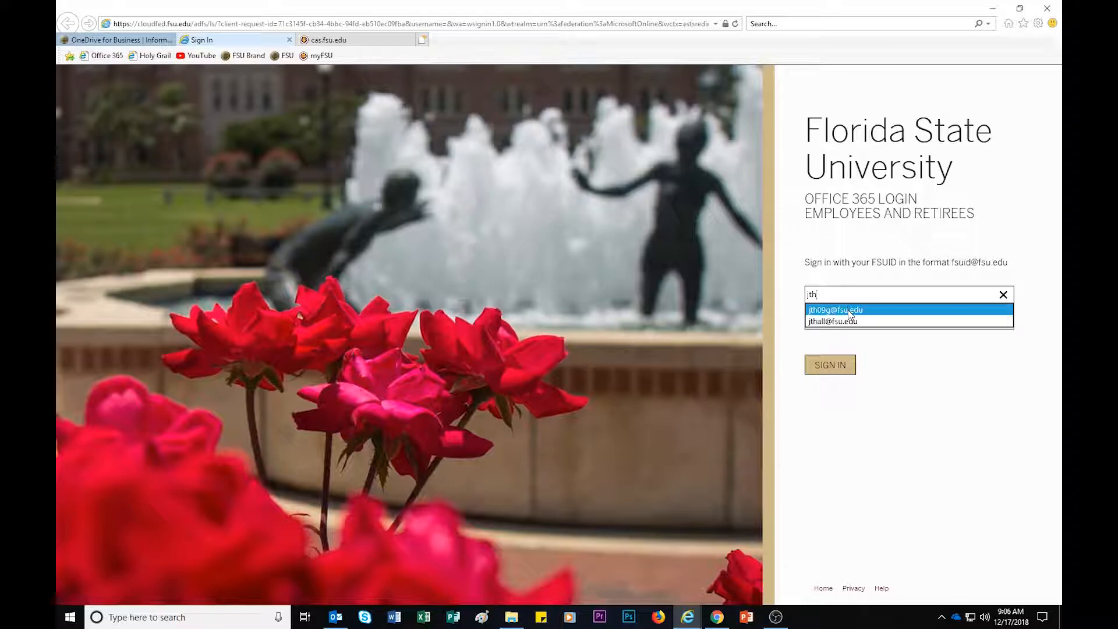
click(848, 310)
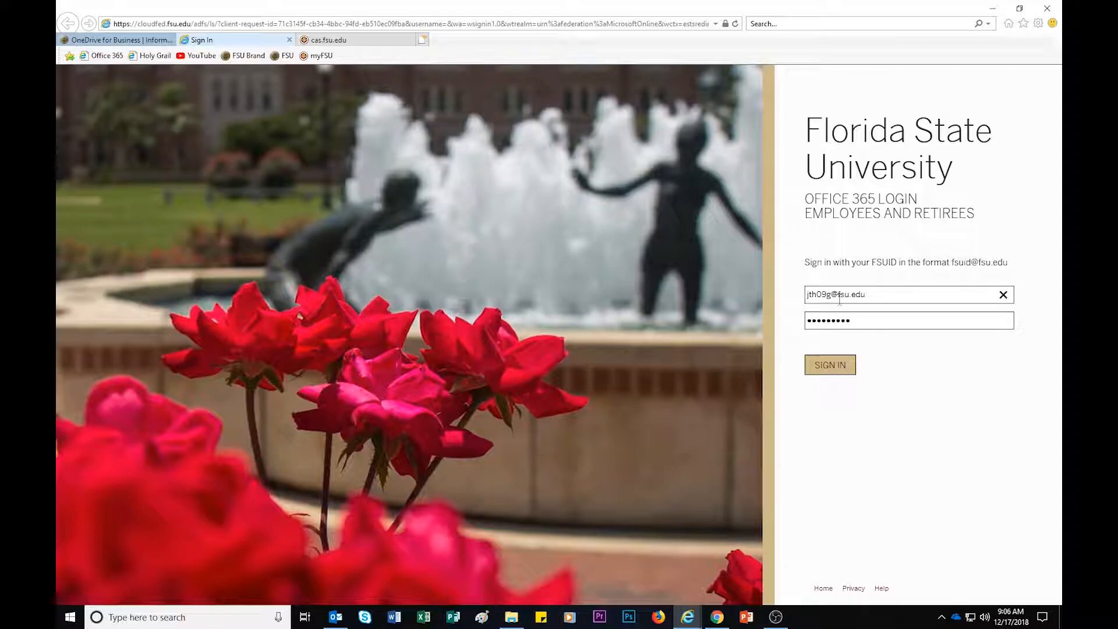
click(329, 40)
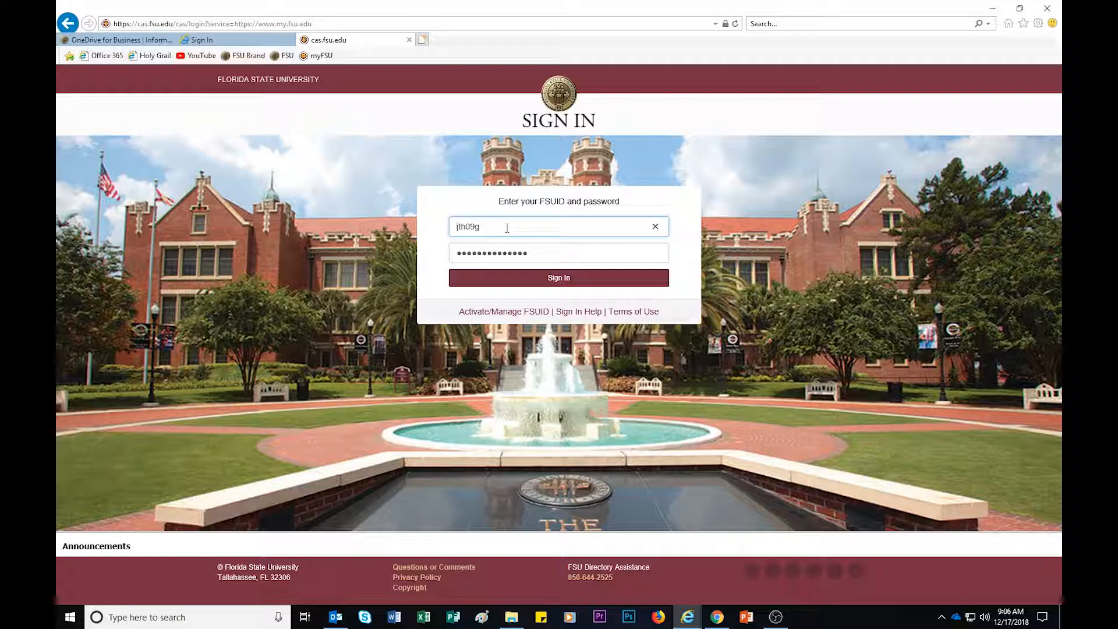
click(272, 41)
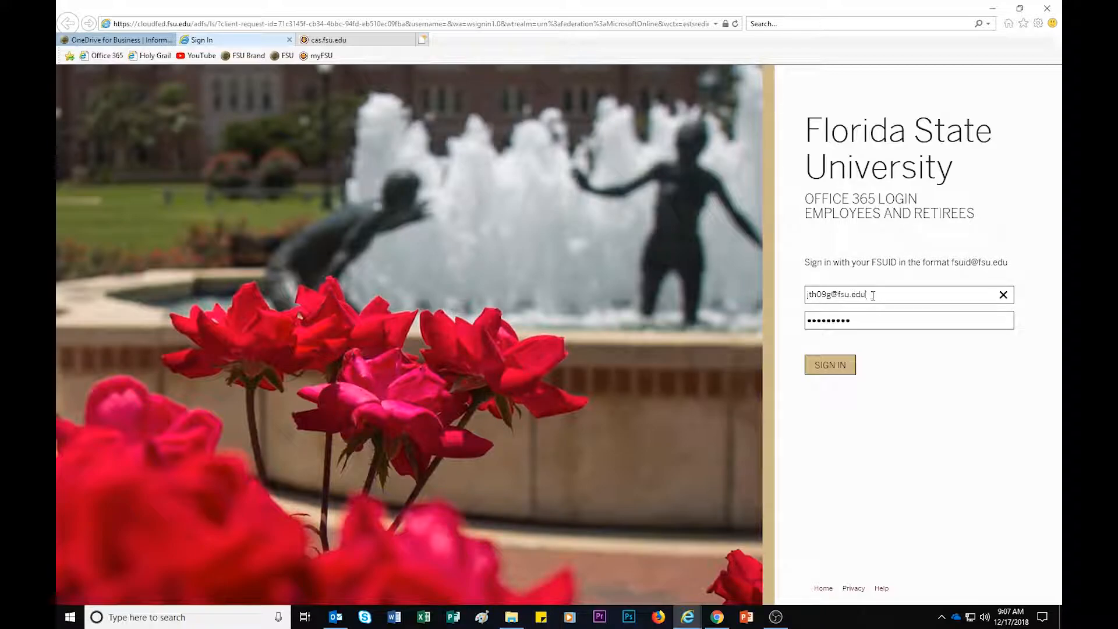
Enter the account password, sign in to Office 365, choose to stay signed in and dismiss the stored-password prompt.
double_click(869, 327)
text(**************)
click(840, 370)
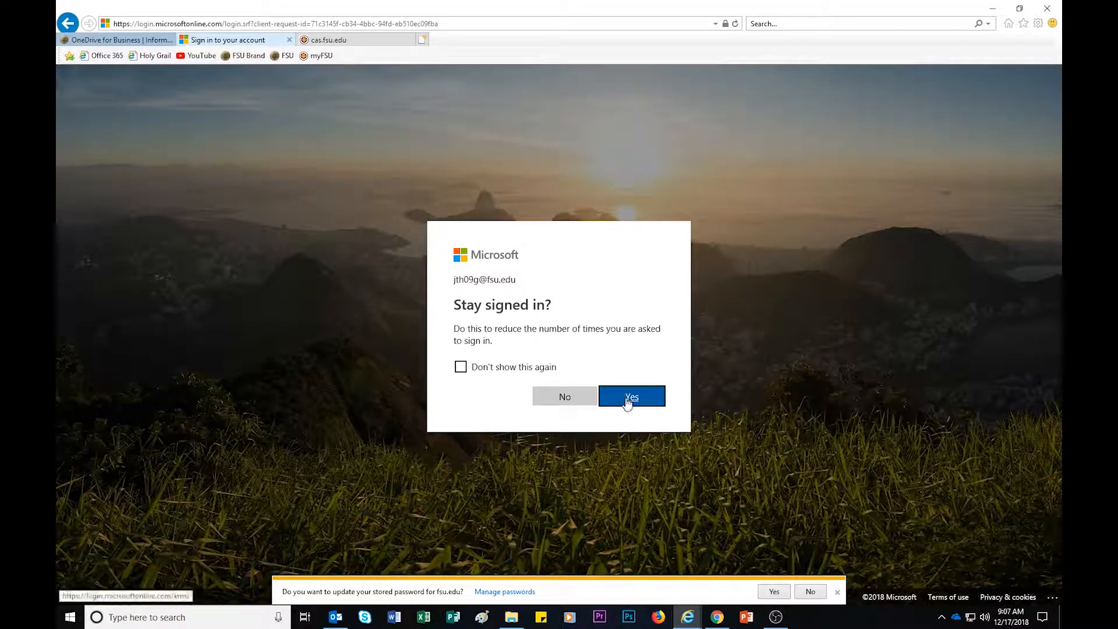
click(628, 400)
click(836, 594)
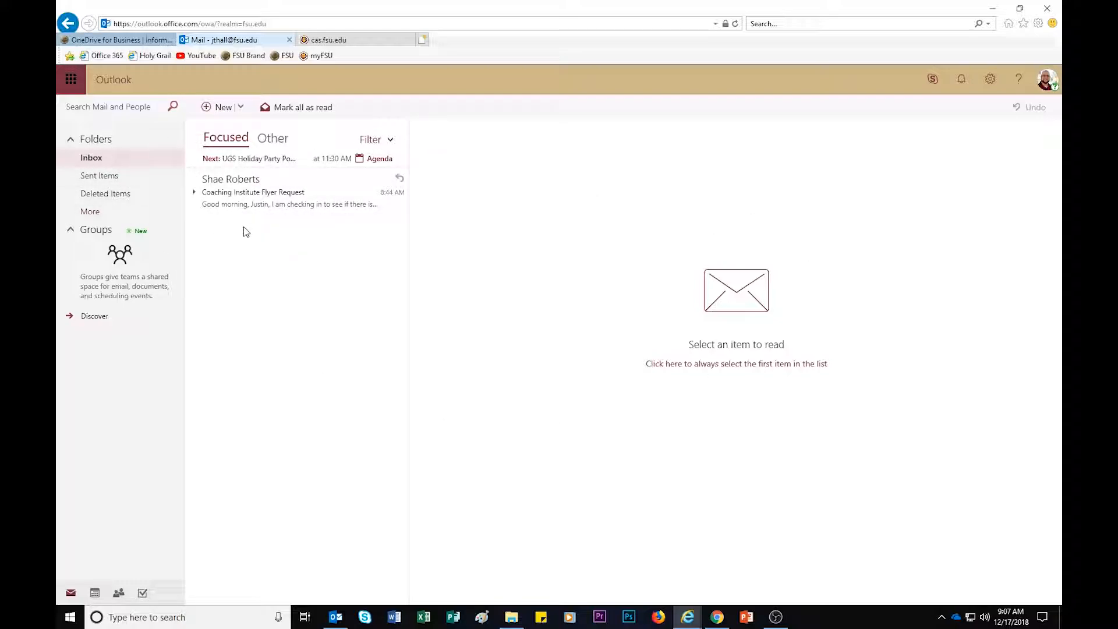
Open OneDrive from the Office 365 apps to show the online Files list.
click(71, 82)
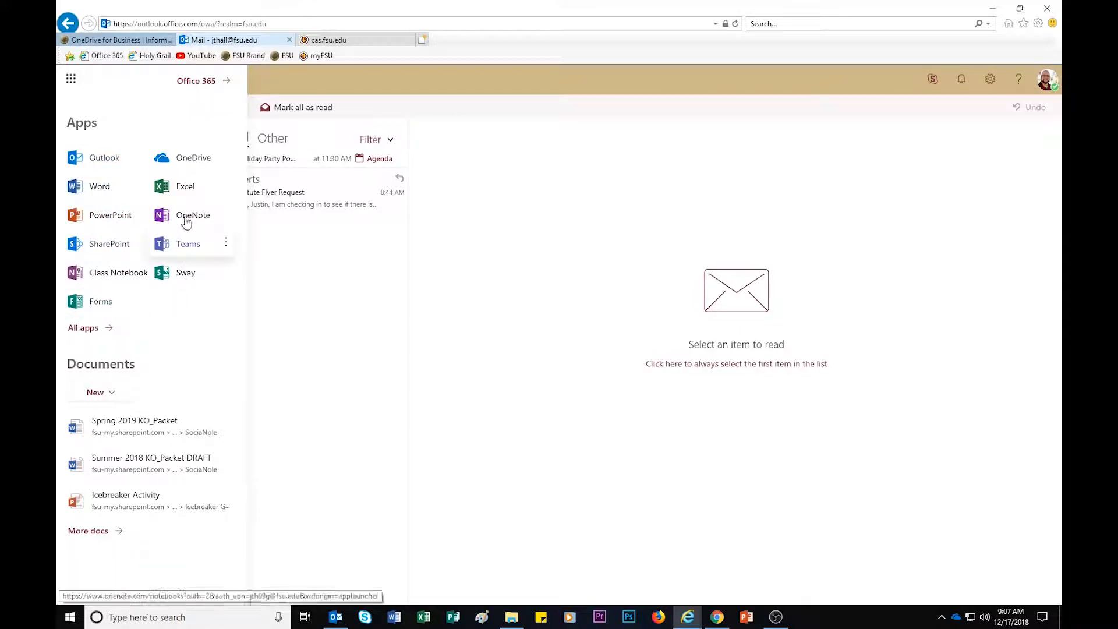
click(187, 163)
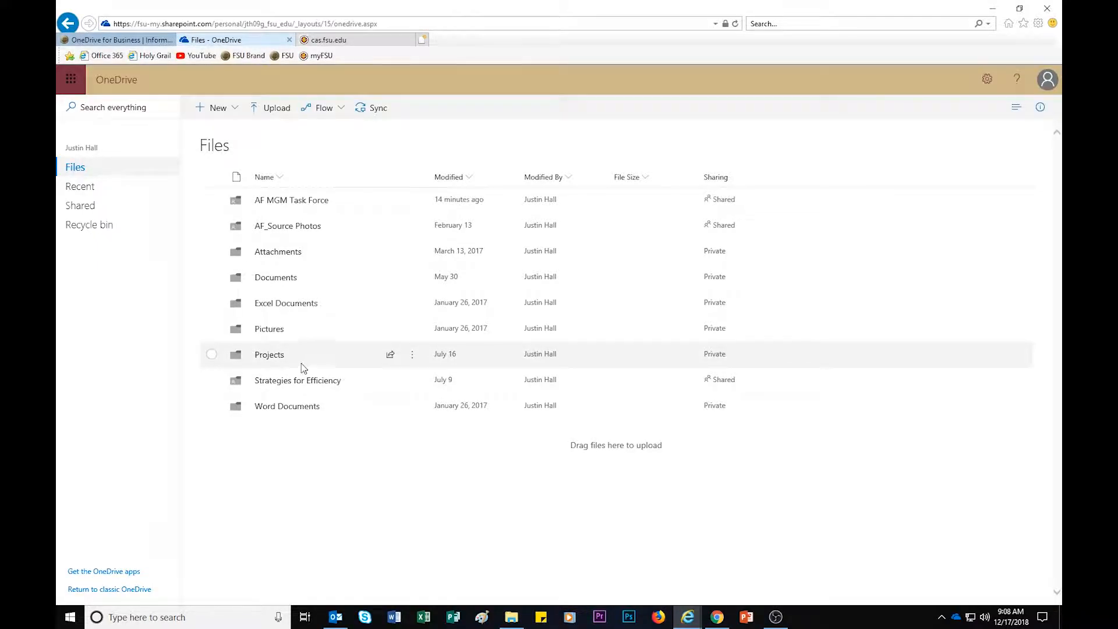
click(294, 200)
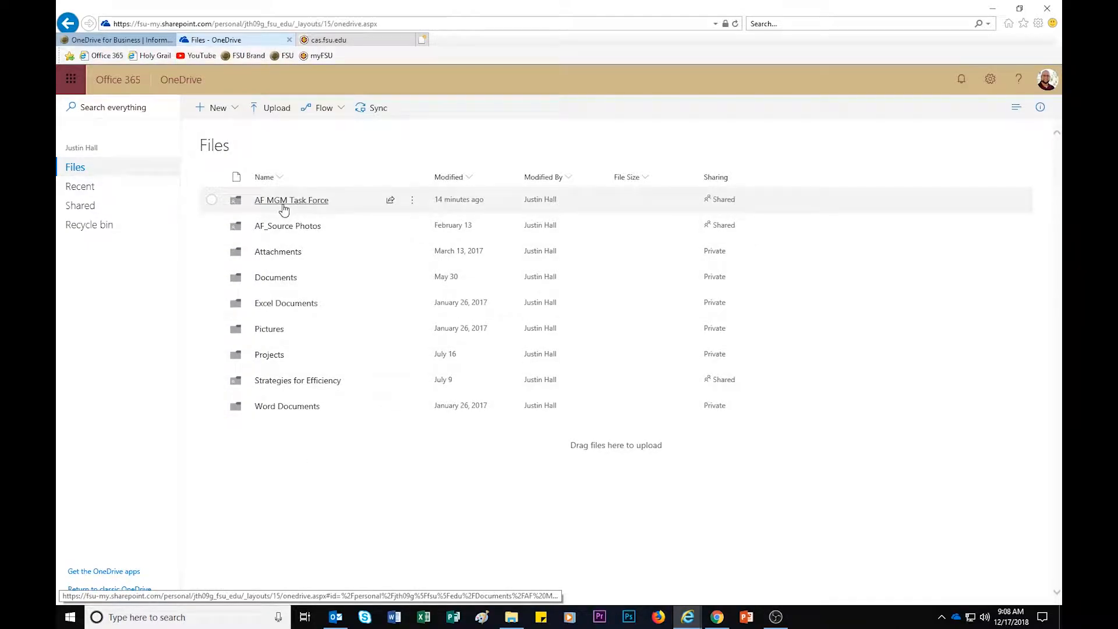
Switch to File Explorer to view the OneDrive - Florida State University folder and return to the online Files list.
click(515, 622)
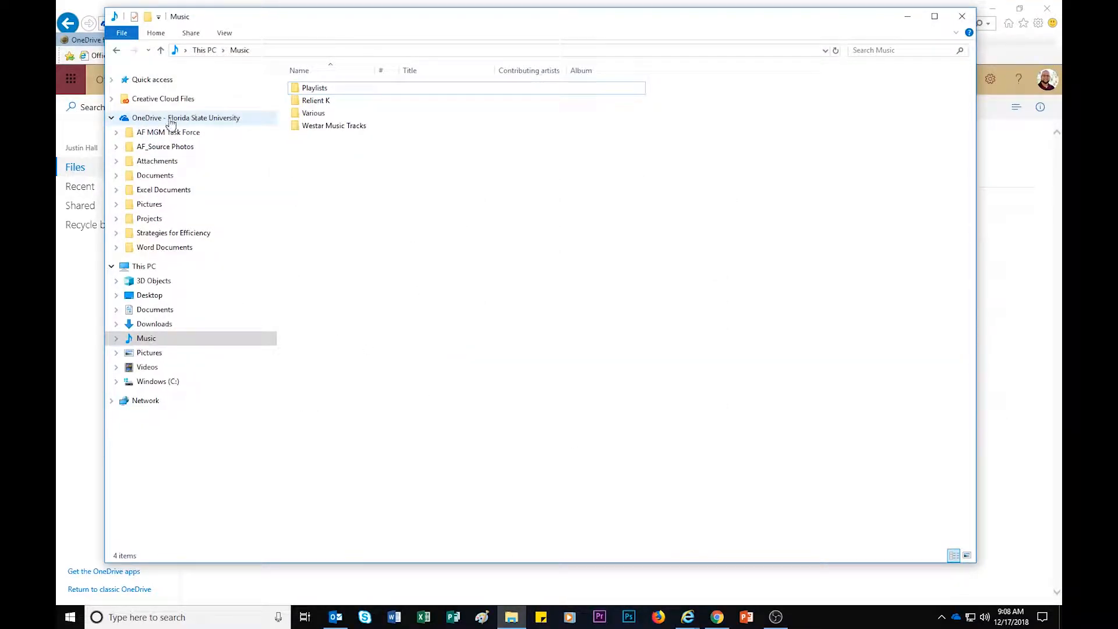
click(150, 119)
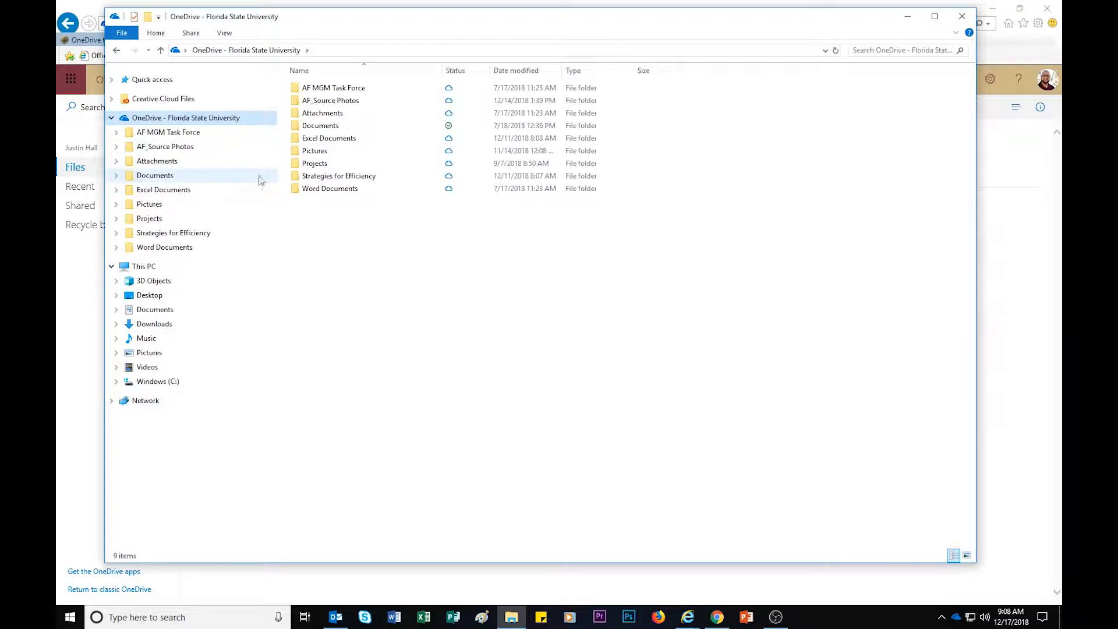
click(907, 17)
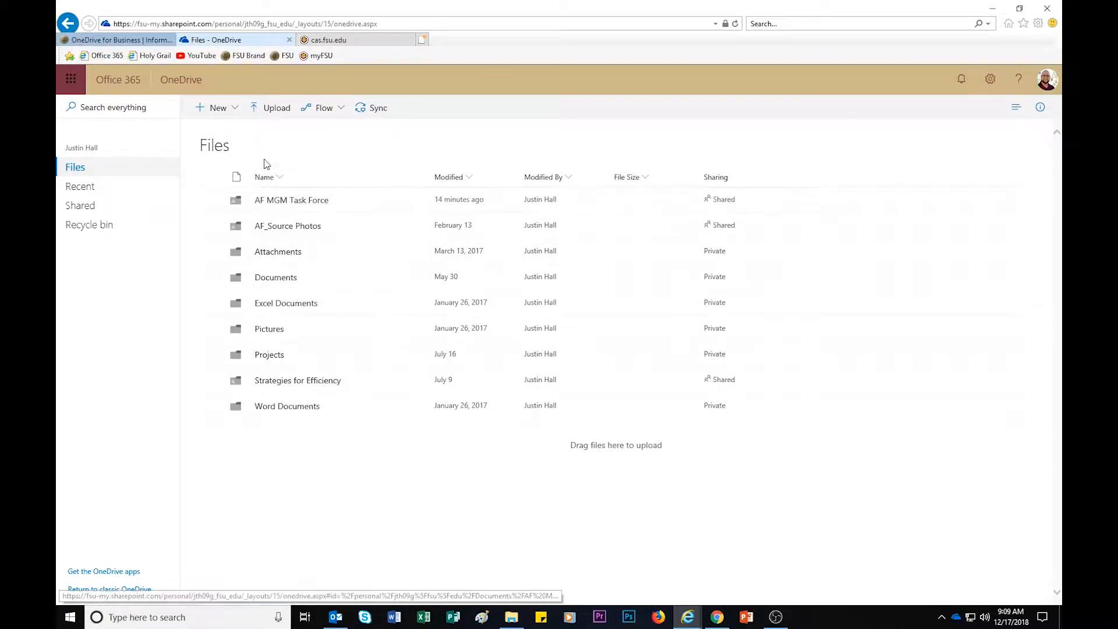
Start syncing the online OneDrive files to the computer and allow the website to open Microsoft OneDrive.
click(382, 113)
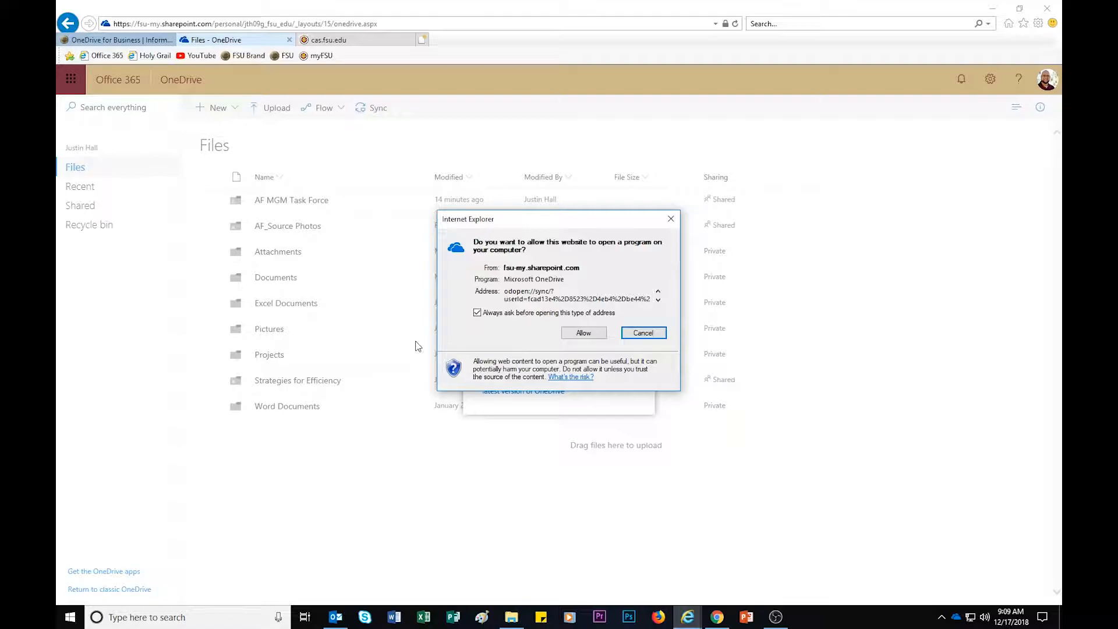
click(581, 335)
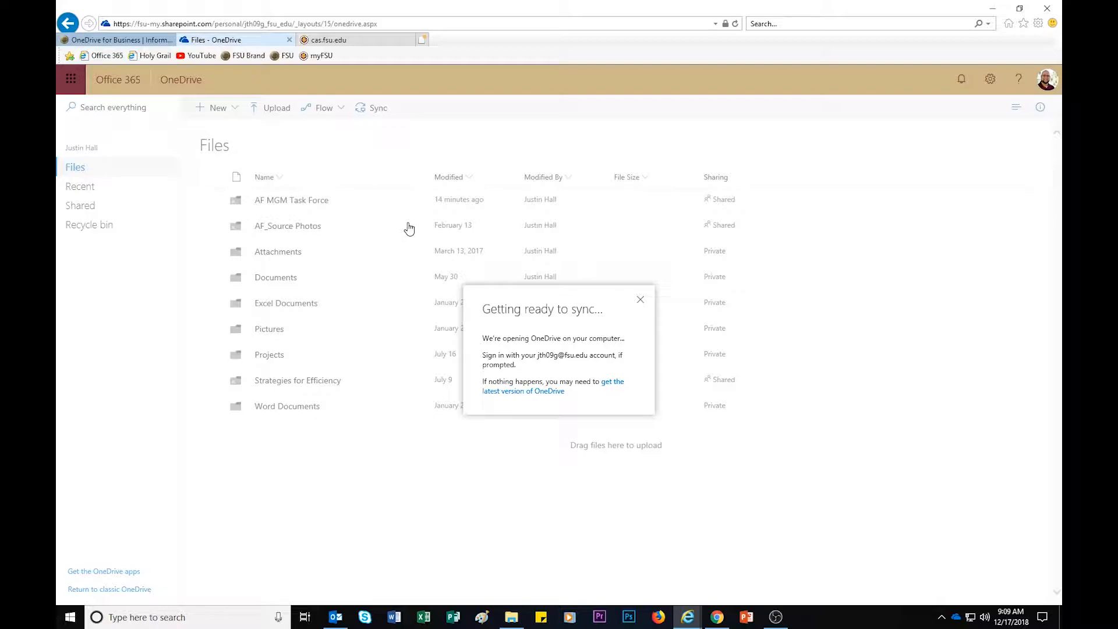
Check the OneDrive - Florida State University folder in File Explorer, minimising the browser to view it over the desktop.
mouse_move(512, 618)
click(509, 550)
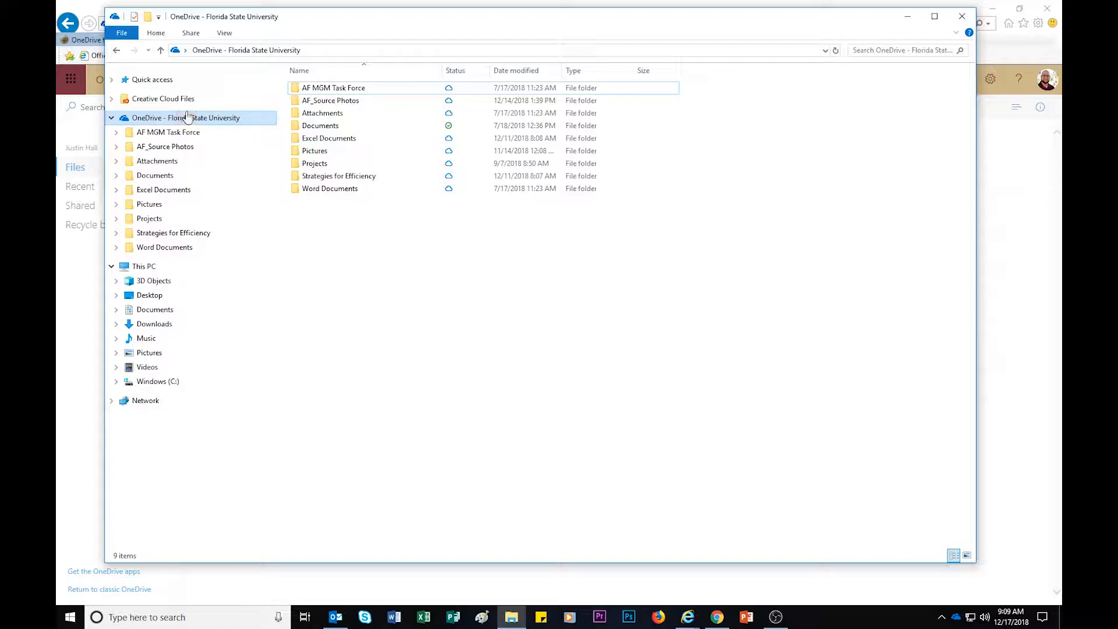
click(907, 16)
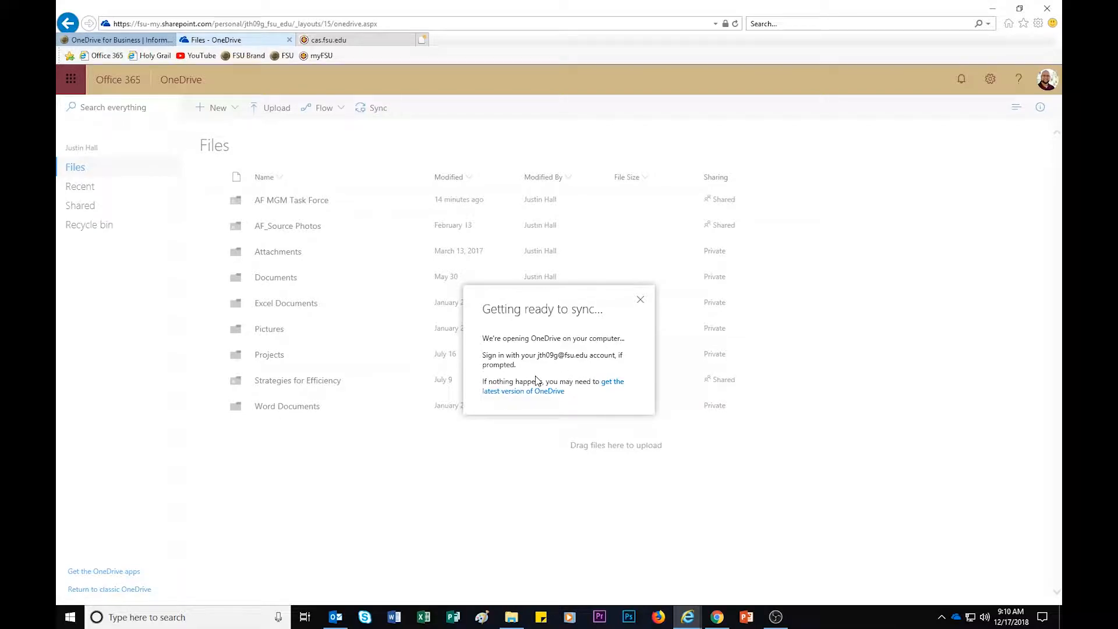
click(992, 9)
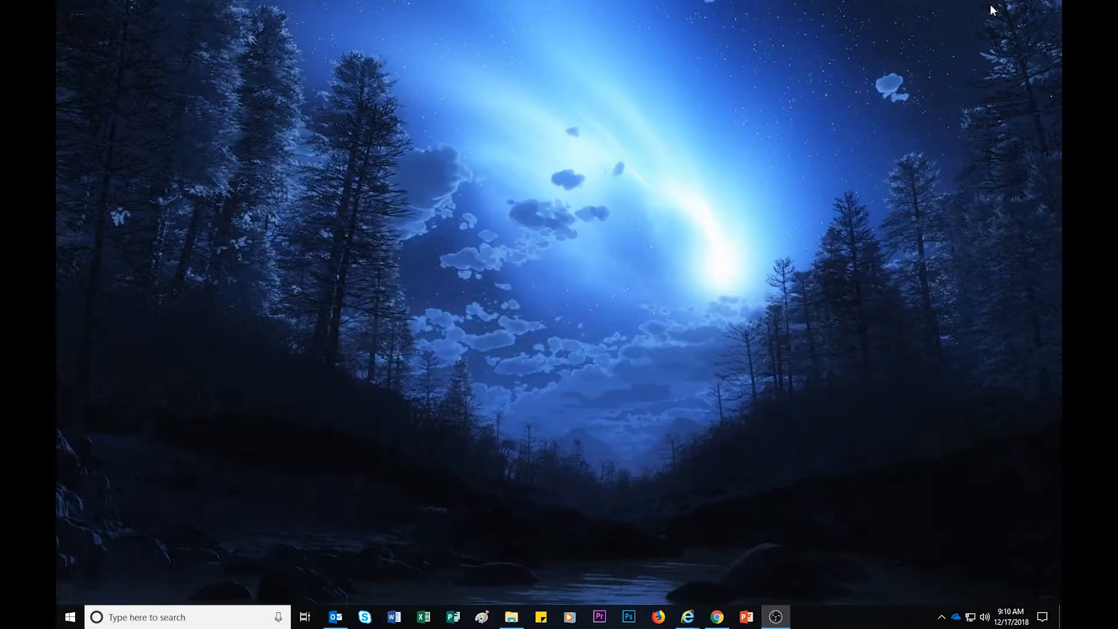
click(520, 616)
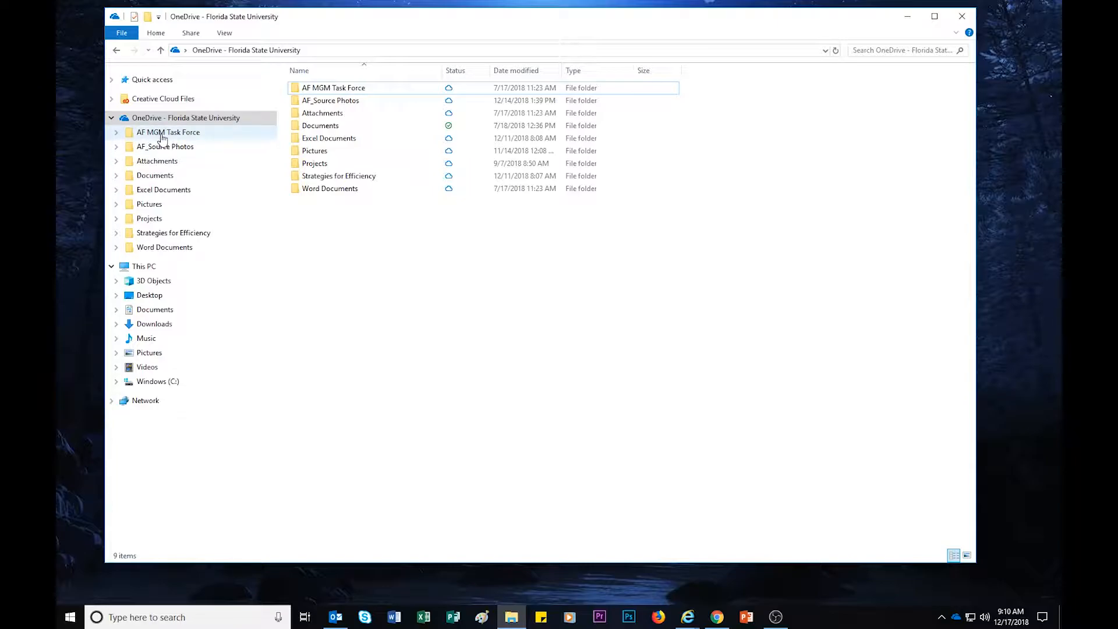
Browse the synced OneDrive through AF MGM Task Force, Advising First and MGM to MGM LOGO, and check the MGM Logo SHORT PNG's details.
click(181, 133)
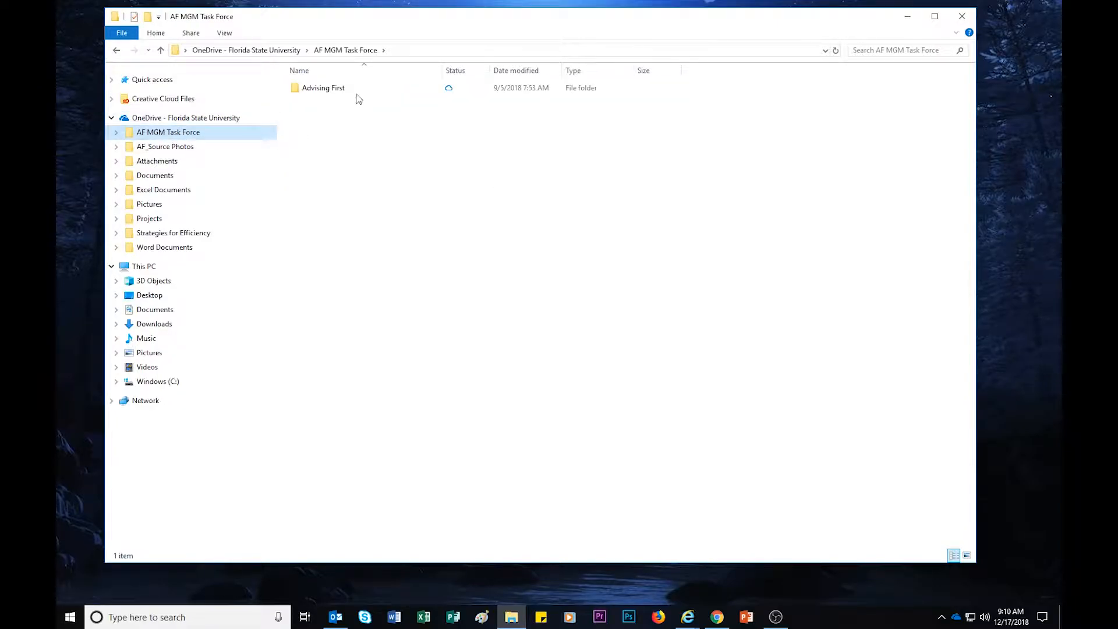
double_click(333, 91)
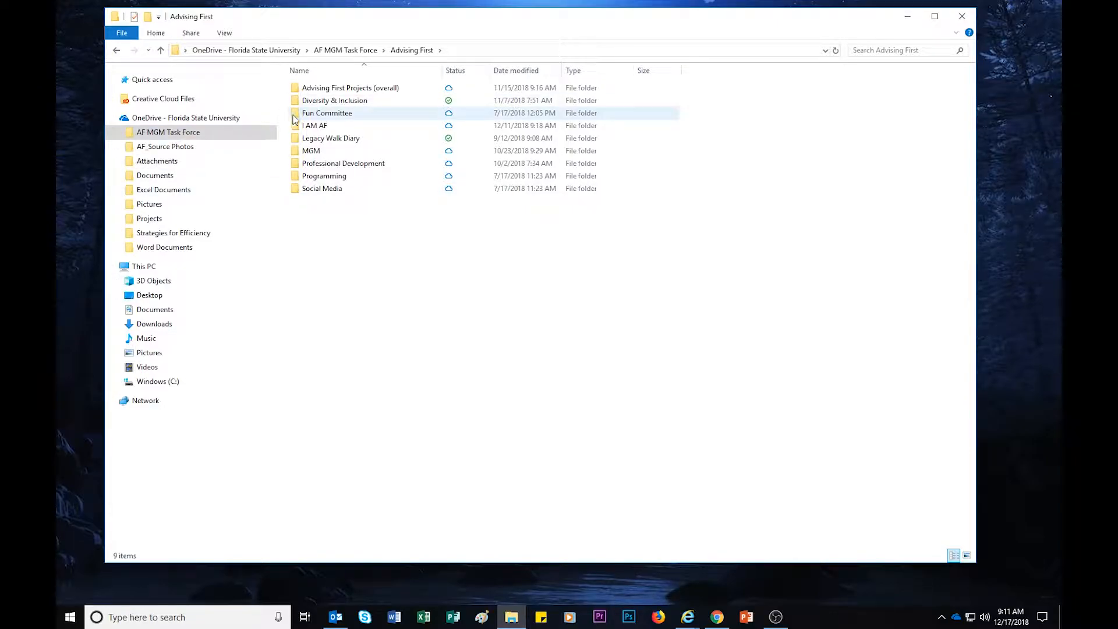
double_click(295, 153)
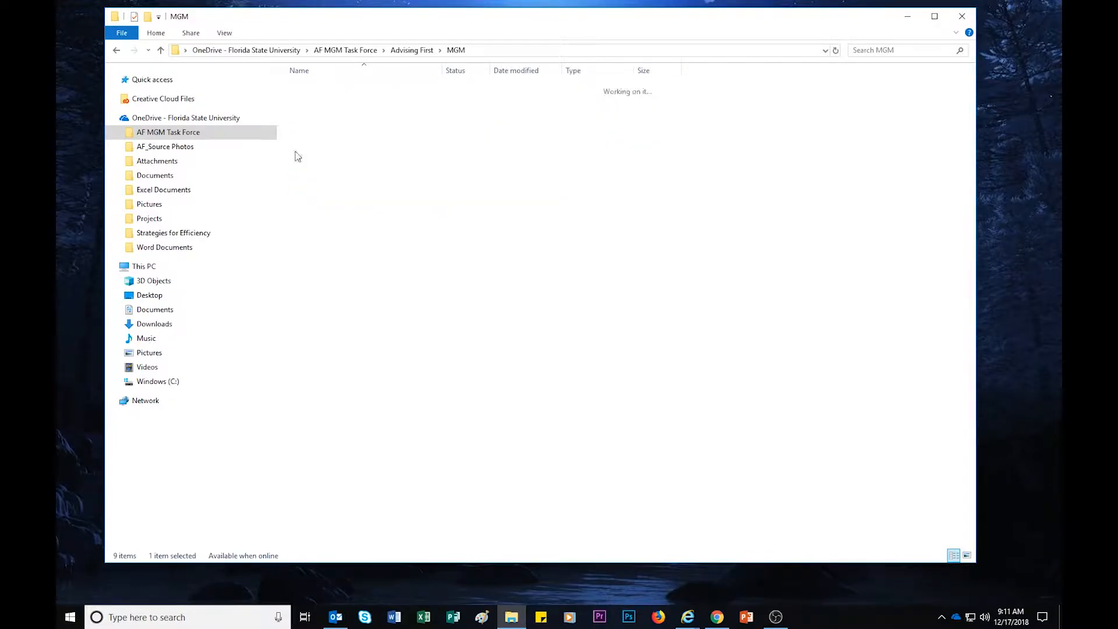
double_click(308, 104)
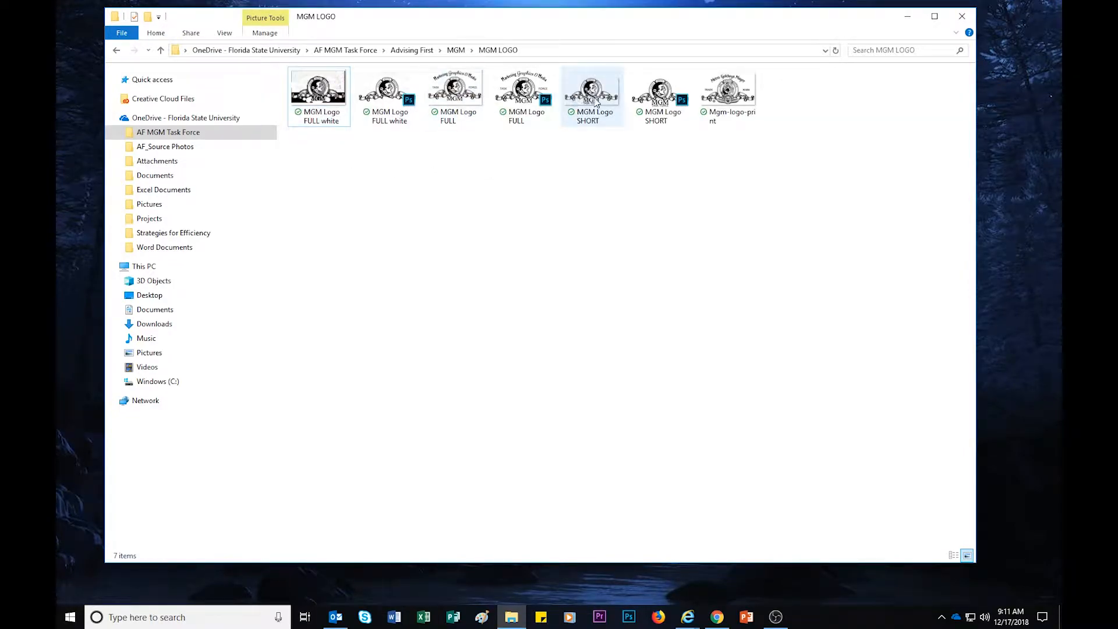
mouse_move(580, 100)
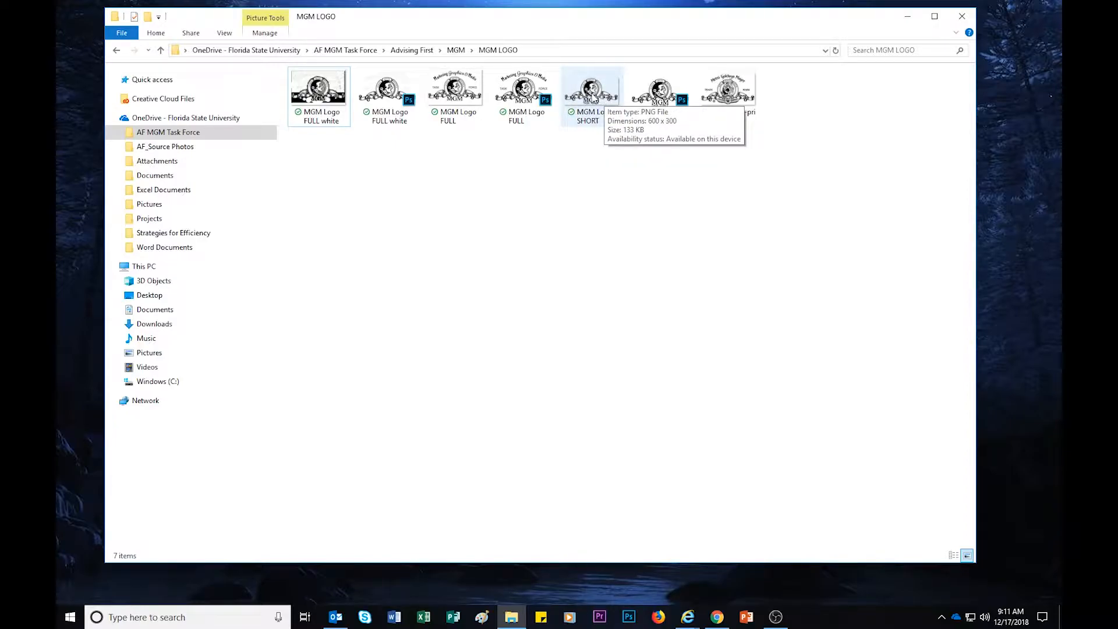
mouse_move(603, 122)
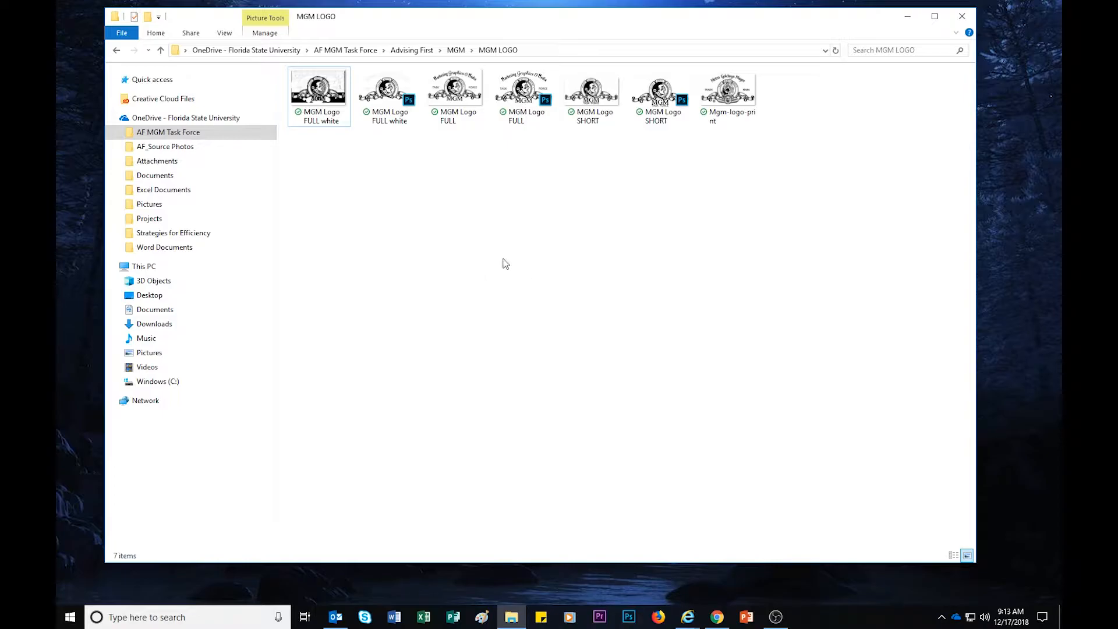
Minimise File Explorer, switch to the FSU sign-in page in Internet Explorer and sign in to the myFSU portal with the prefilled credentials.
click(907, 16)
mouse_move(687, 616)
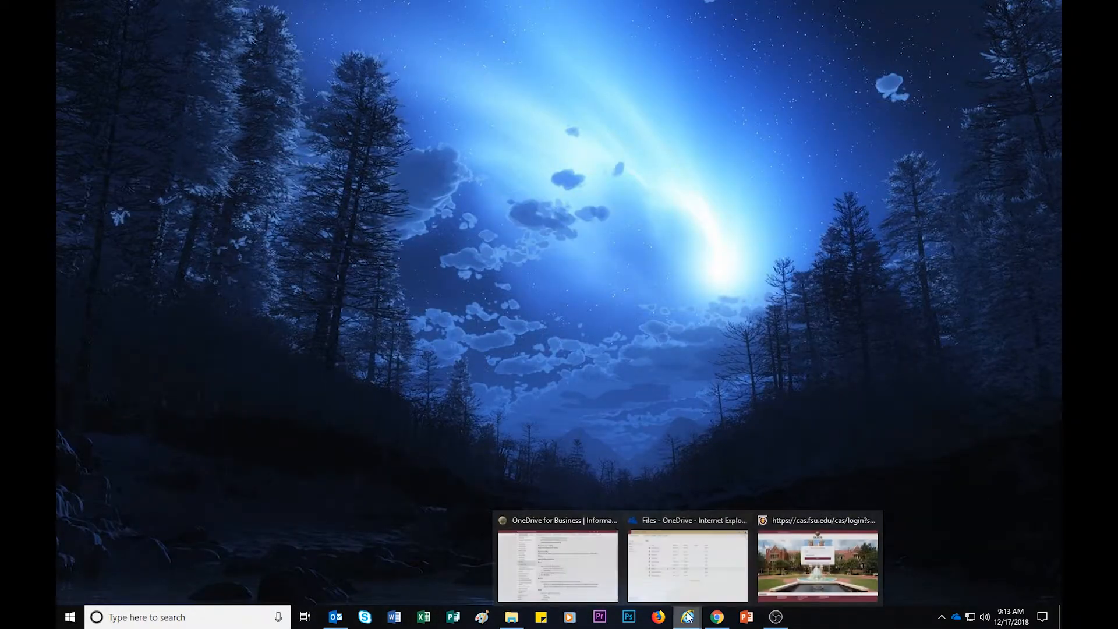
click(791, 561)
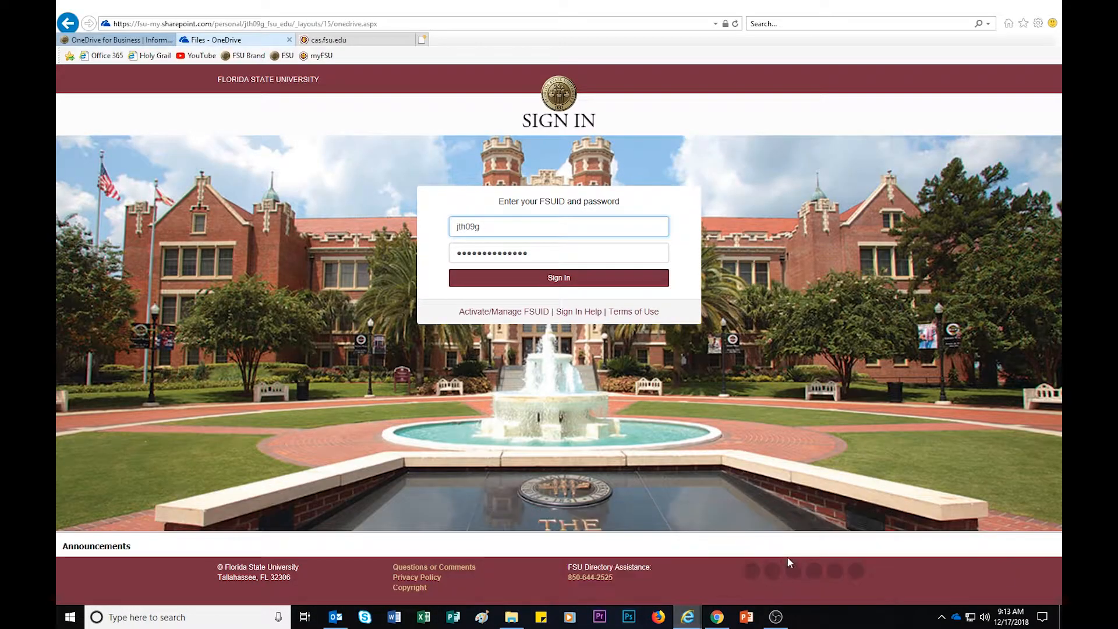
click(543, 280)
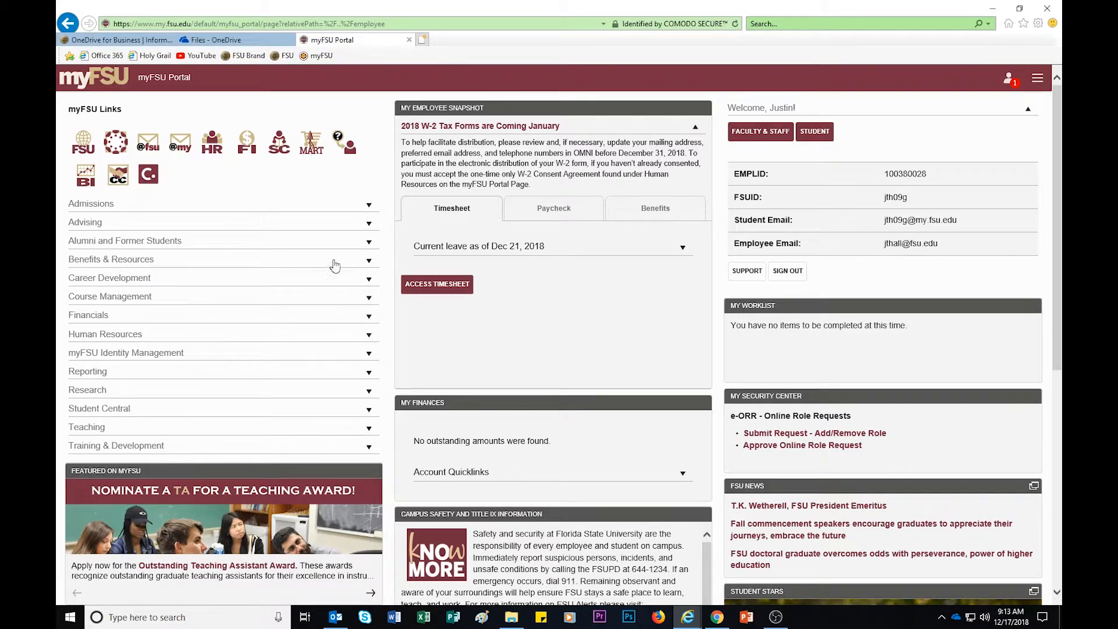
Open Lynda.com Online Training from the Benefits & Resources links of the myFSU portal.
click(370, 263)
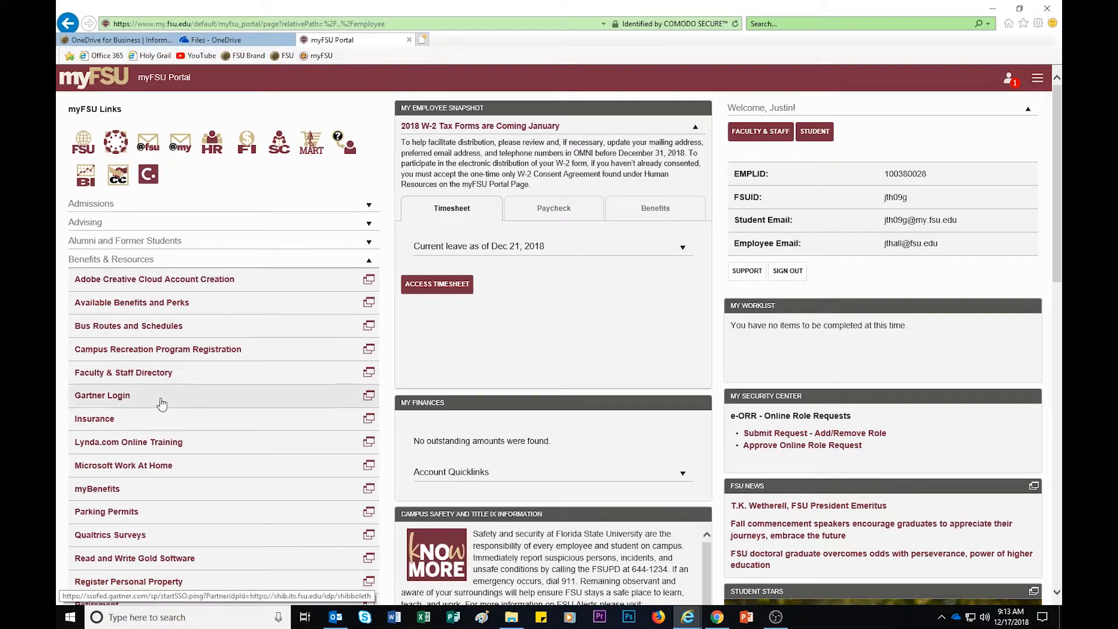
click(163, 447)
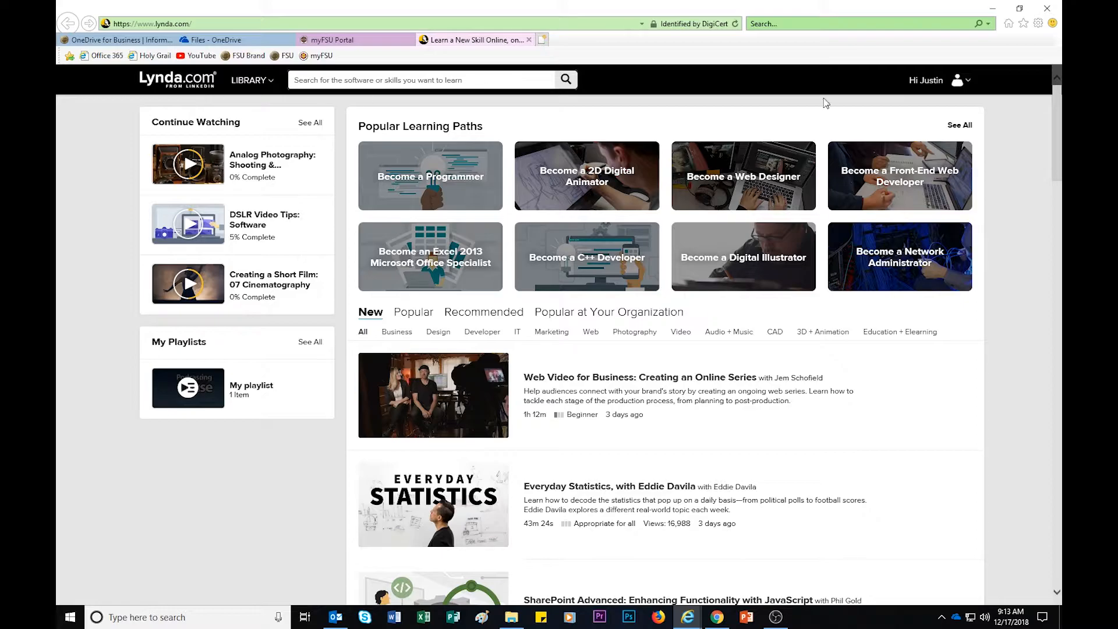
click(921, 86)
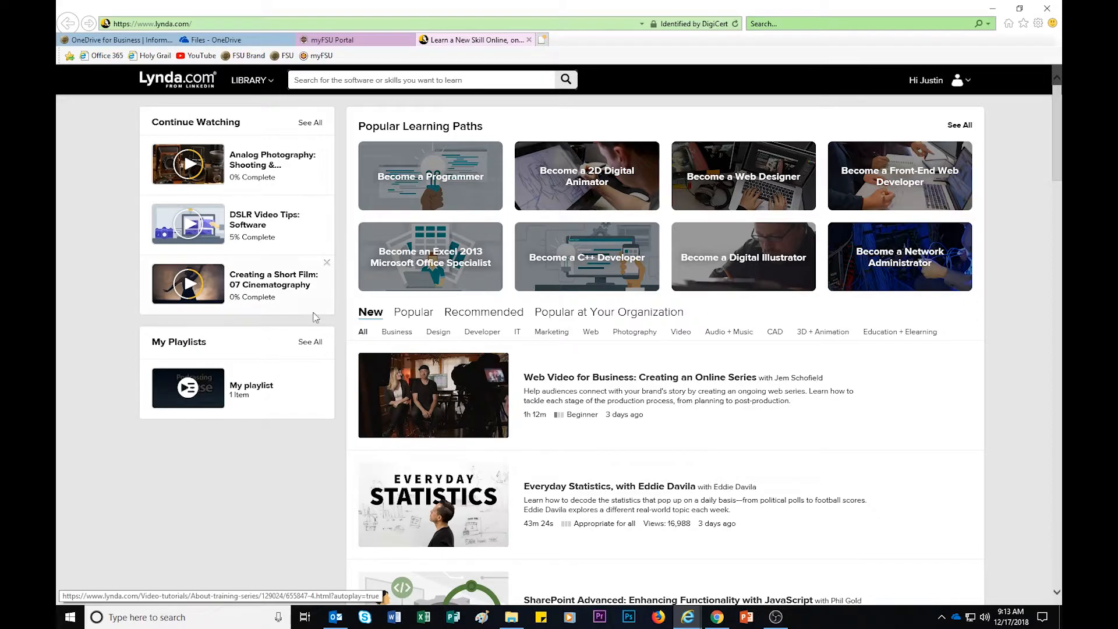